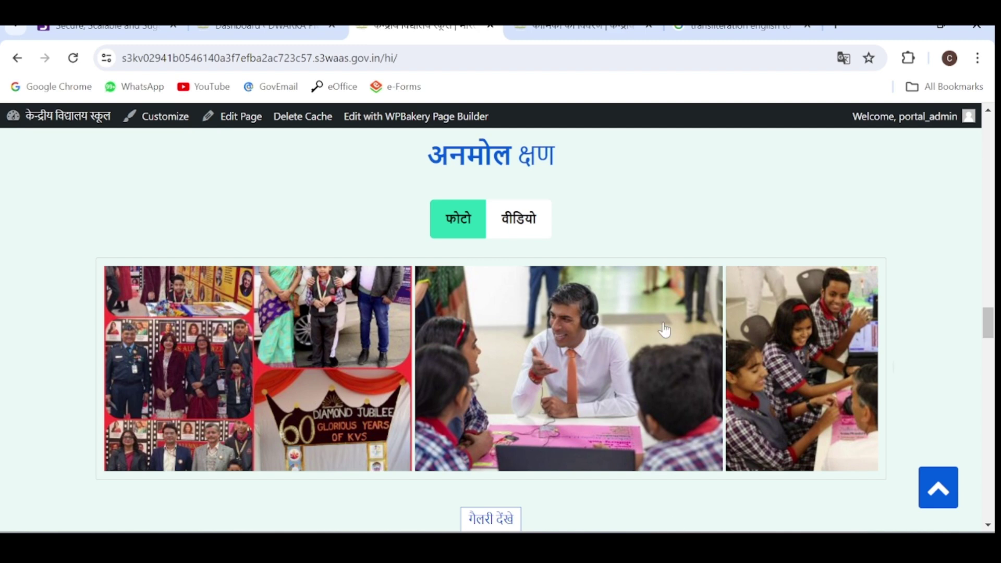
# Examine the principal's table headings on the Hindi staff details page for labels still in English.
pyautogui.click(581, 26)
pyautogui.moveTo(987, 146); pyautogui.dragTo(986, 165)
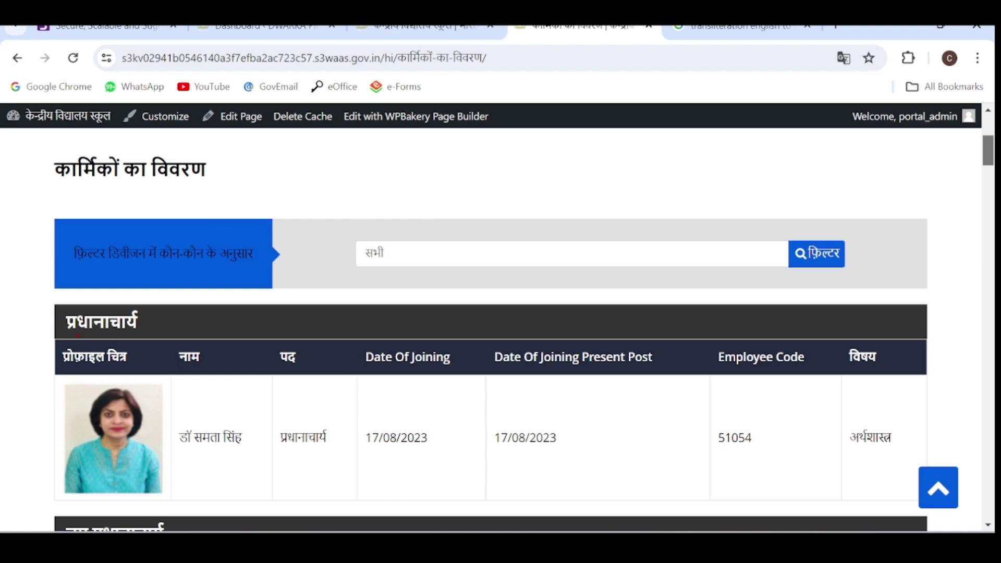
pyautogui.moveTo(103, 349); pyautogui.dragTo(121, 339)
pyautogui.moveTo(189, 344); pyautogui.dragTo(220, 338)
pyautogui.moveTo(283, 345); pyautogui.dragTo(341, 334)
pyautogui.press('Escape')
pyautogui.hotkey('ctrl', '2')
pyautogui.moveTo(402, 339); pyautogui.dragTo(438, 338)
pyautogui.moveTo(536, 342); pyautogui.dragTo(586, 331)
pyautogui.moveTo(756, 338)
pyautogui.mouseDown()
pyautogui.moveTo(771, 344)
pyautogui.moveTo(797, 331)
pyautogui.mouseUp()
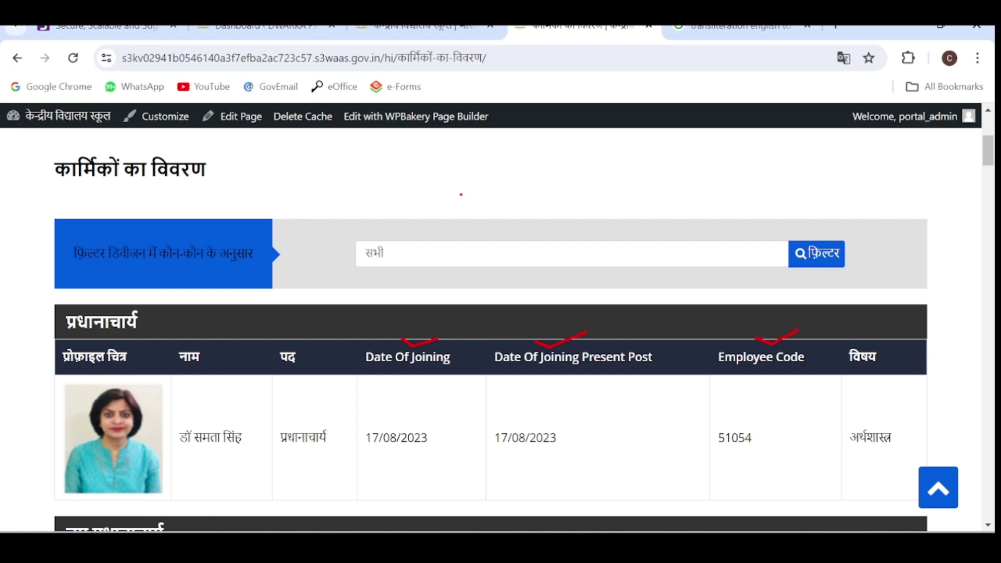
pyautogui.press('Escape')
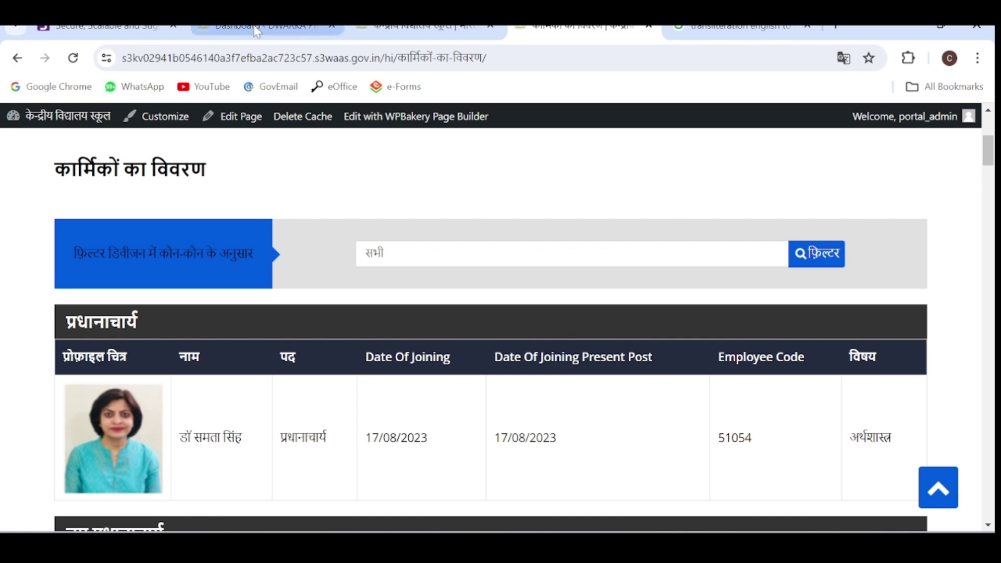
# Switch to the site's admin dashboard and open the String Translations page.
pyautogui.click(257, 32)
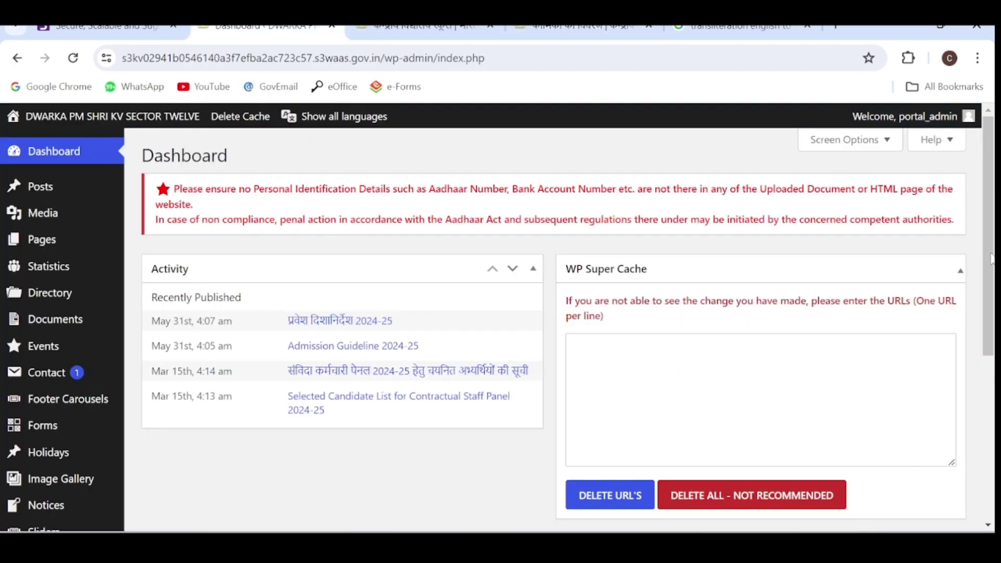
pyautogui.scroll(-1, 989, 276)
pyautogui.moveTo(988, 274); pyautogui.dragTo(992, 460)
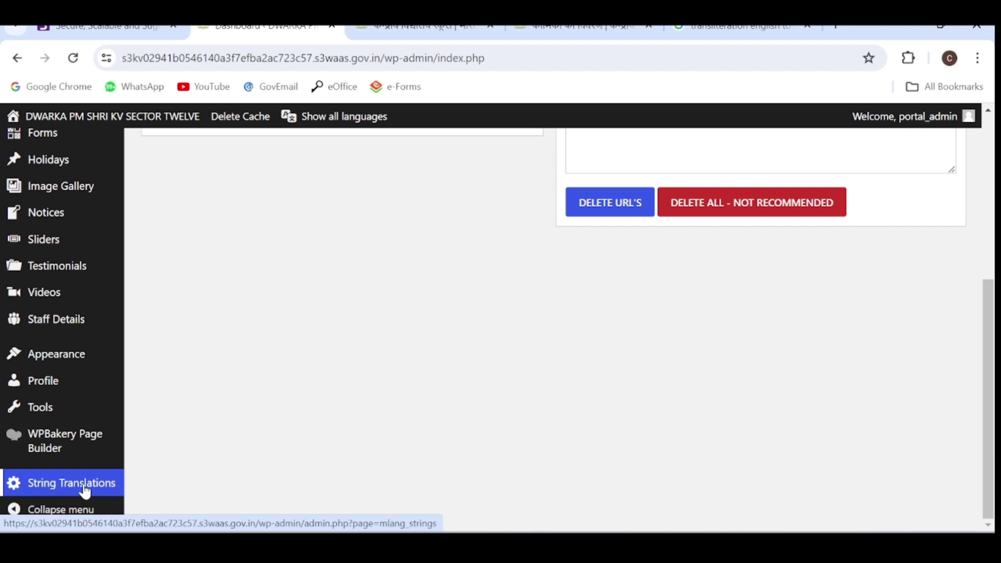
pyautogui.click(83, 488)
pyautogui.moveTo(990, 180)
pyautogui.mouseDown()
pyautogui.moveTo(993, 194)
pyautogui.moveTo(993, 185)
pyautogui.mouseUp()
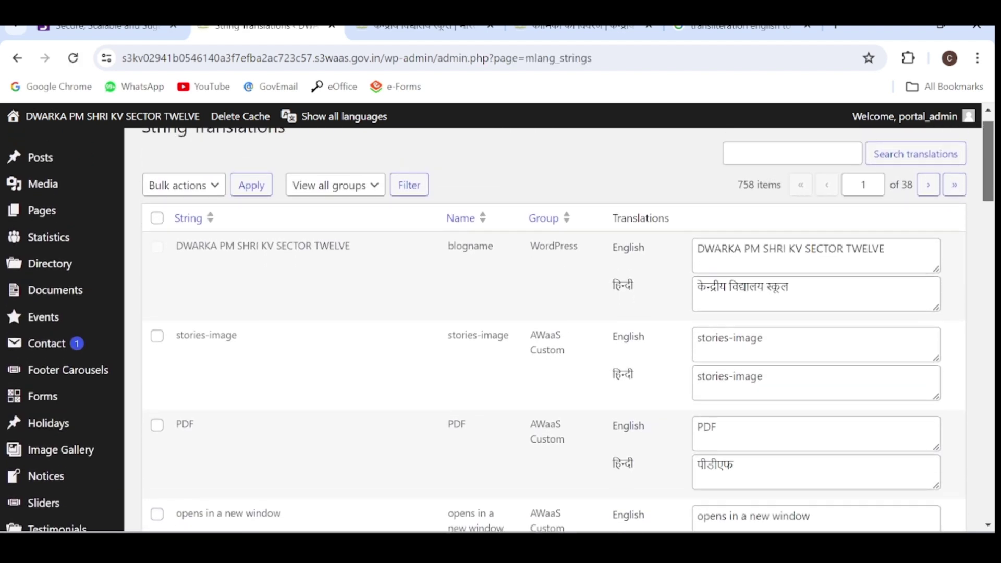
# Examine the string list's item count and the English and Hindi entries for opens in a new window, Photo and Date Of Joining.
pyautogui.moveTo(737, 186); pyautogui.dragTo(782, 187)
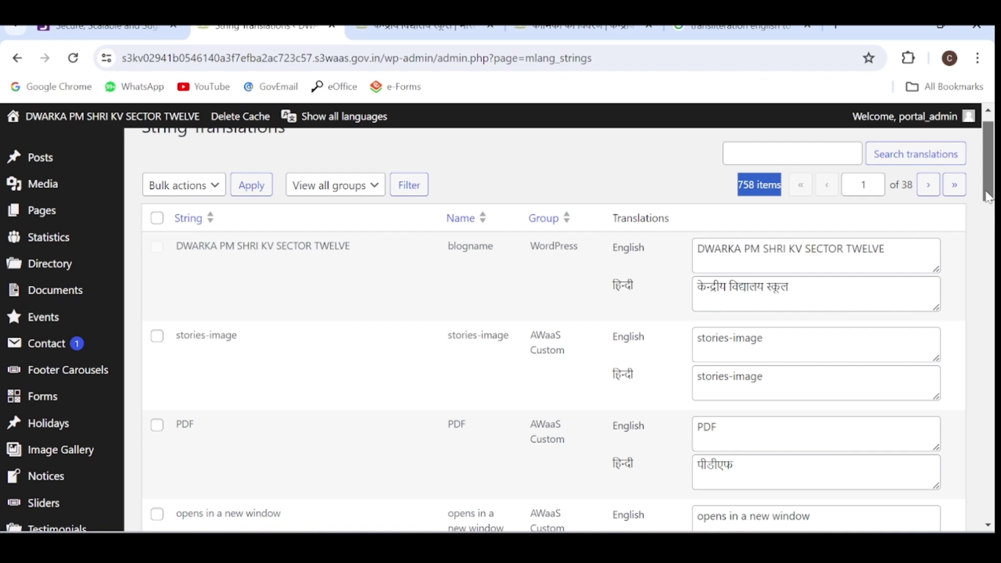
pyautogui.moveTo(988, 196); pyautogui.dragTo(989, 238)
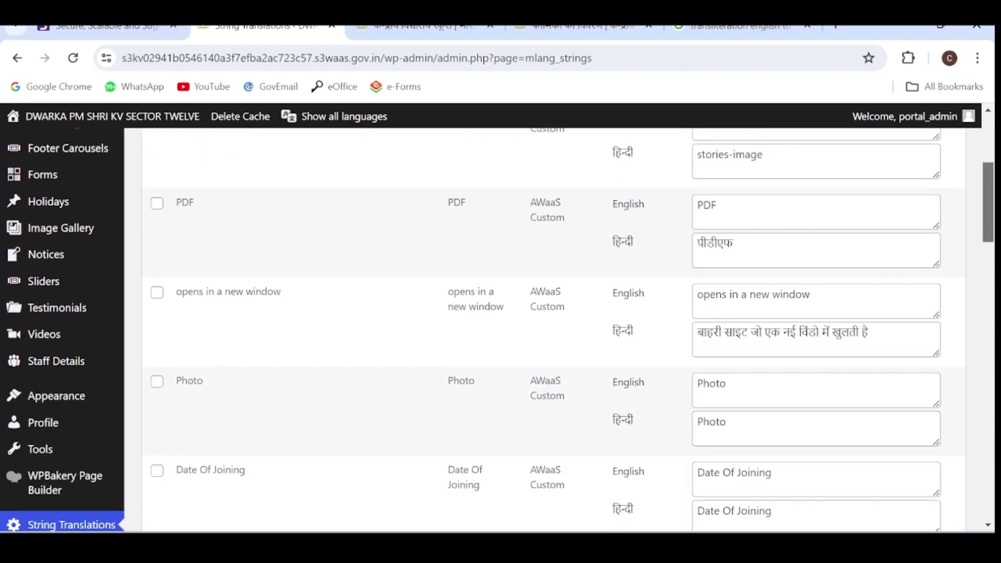
pyautogui.moveTo(812, 296); pyautogui.dragTo(696, 296)
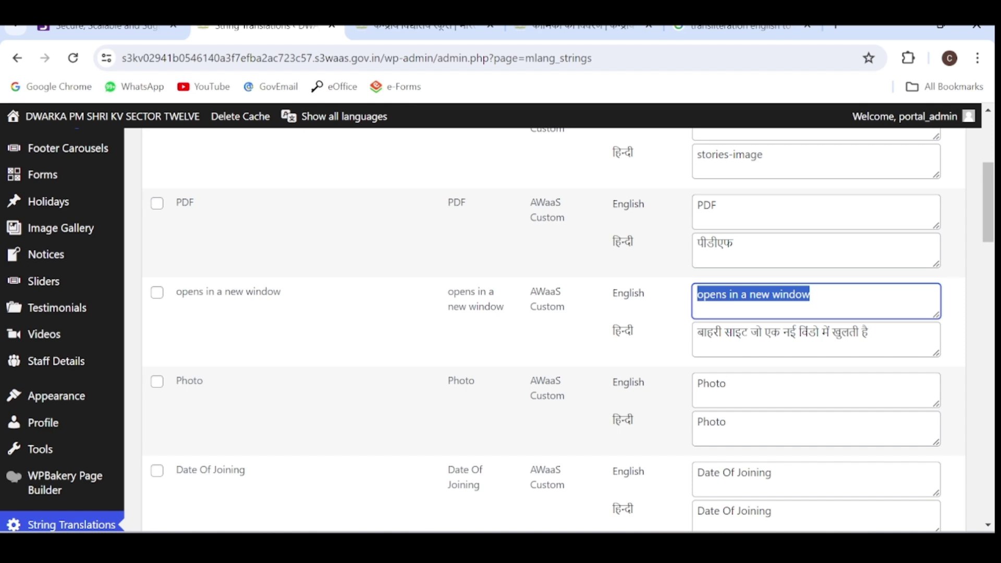
pyautogui.moveTo(868, 332); pyautogui.dragTo(694, 345)
pyautogui.moveTo(647, 290); pyautogui.dragTo(666, 289)
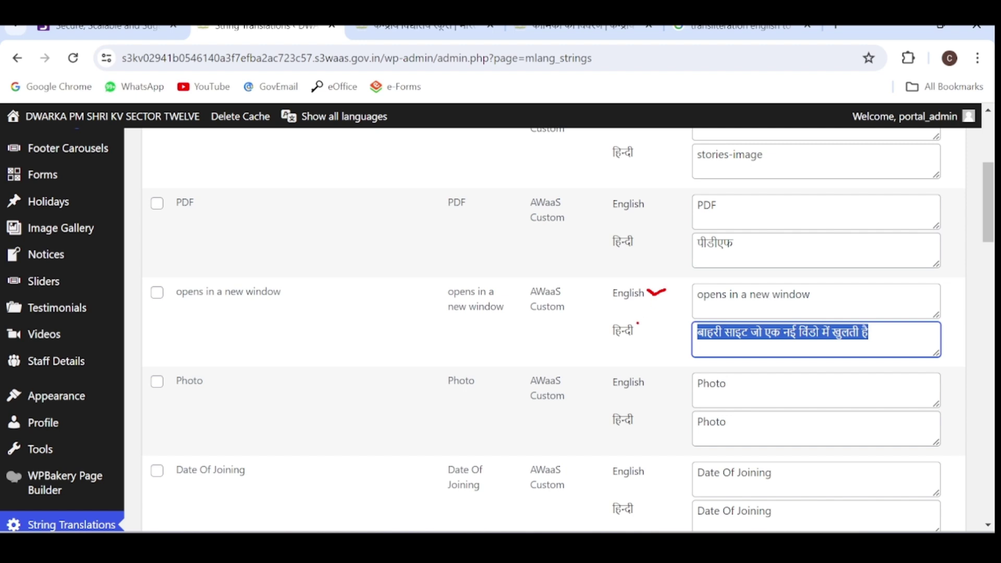
pyautogui.moveTo(637, 323); pyautogui.dragTo(673, 316)
pyautogui.press('Escape')
pyautogui.moveTo(991, 224); pyautogui.dragTo(988, 266)
pyautogui.moveTo(731, 198); pyautogui.dragTo(695, 198)
pyautogui.moveTo(773, 287); pyautogui.dragTo(696, 286)
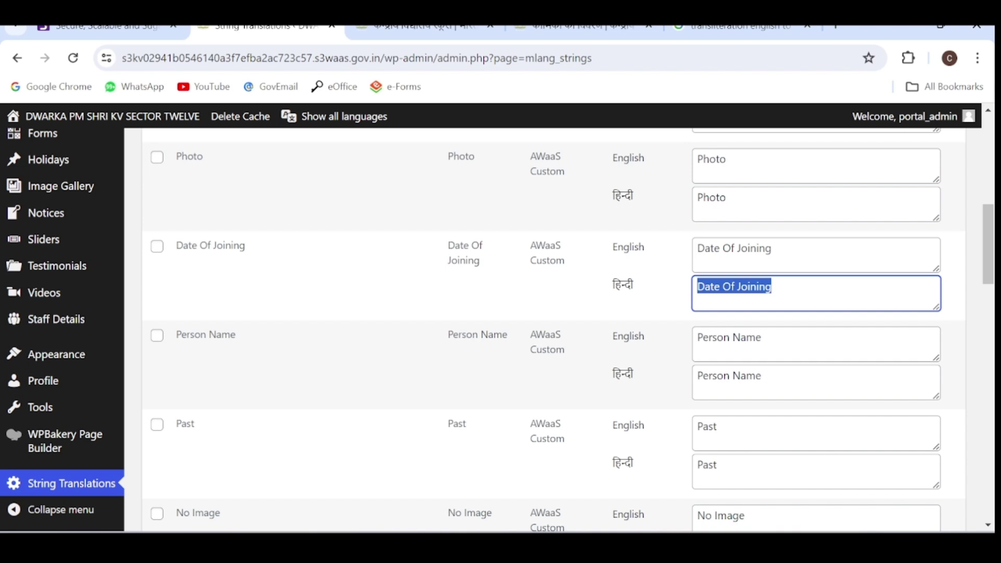
# Set the Hindi translation of the Photo string to फोटो.
pyautogui.click(727, 198)
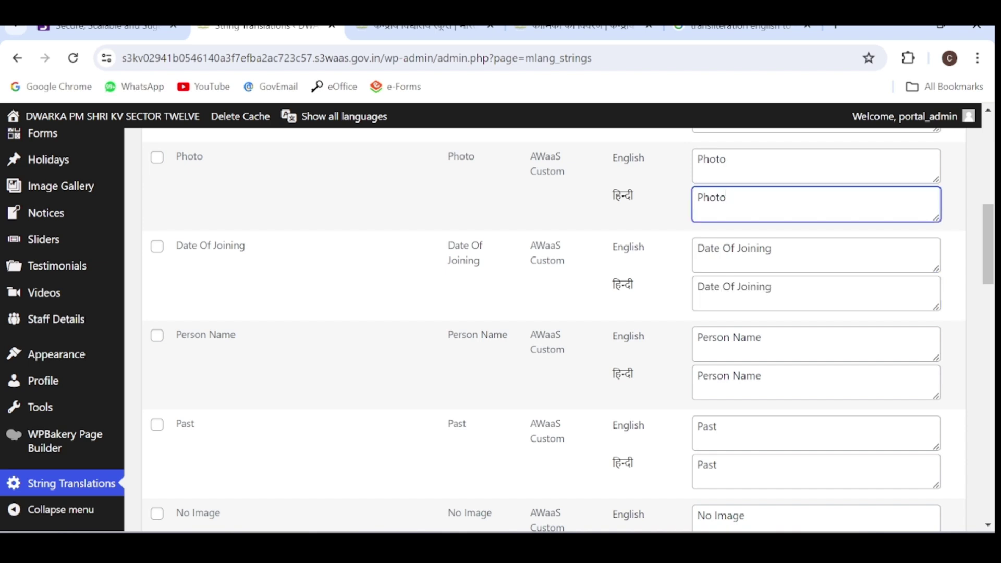
pyautogui.moveTo(726, 197); pyautogui.dragTo(696, 197)
pyautogui.press('BackSpace')
pyautogui.write('photo')
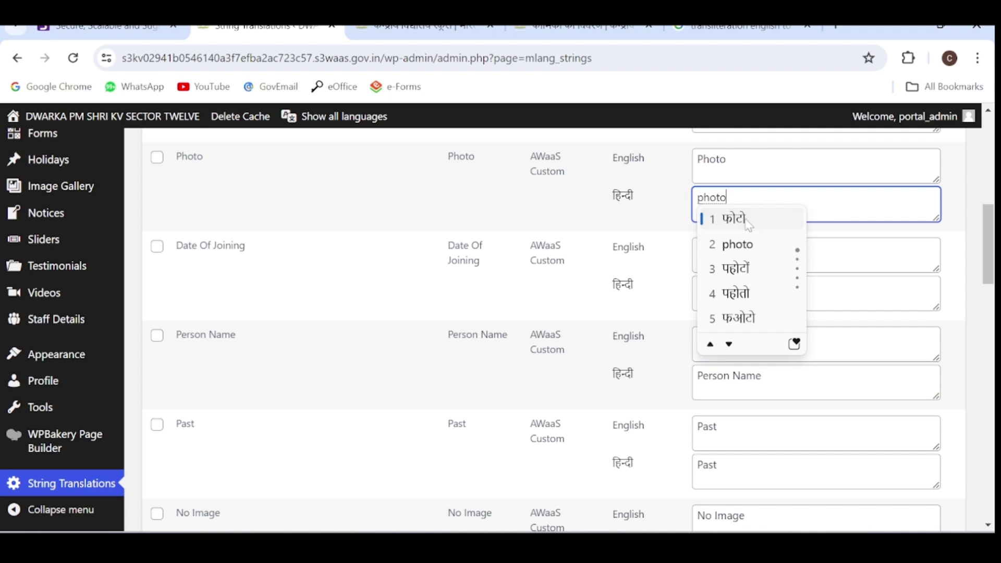
pyautogui.click(746, 220)
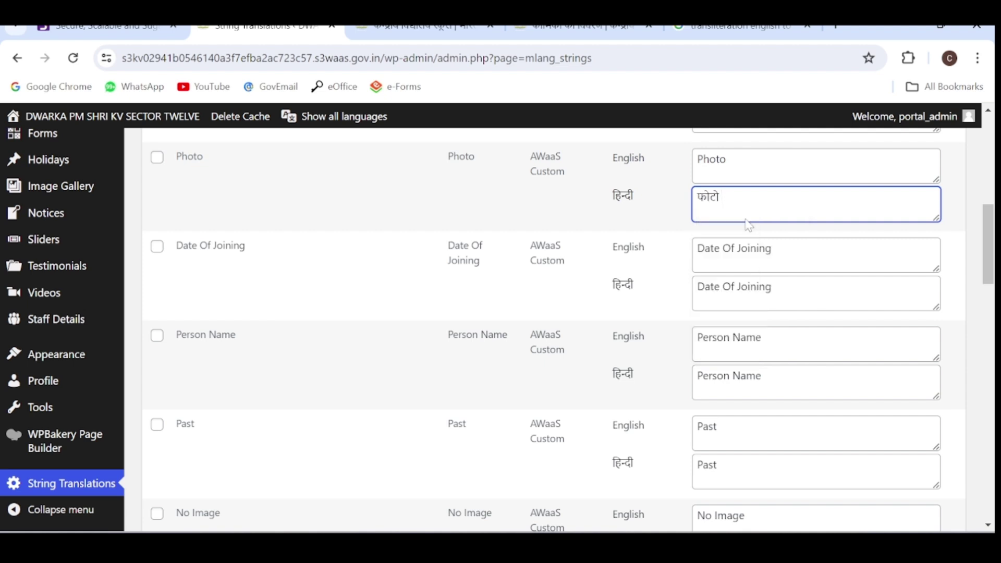
# Replace the Hindi translation of the Photo string with चित्र.
pyautogui.press('BackSpace')
pyautogui.press('BackSpace')
pyautogui.press('BackSpace')
pyautogui.press('BackSpace')
pyautogui.press('BackSpace')
pyautogui.write('chitr')
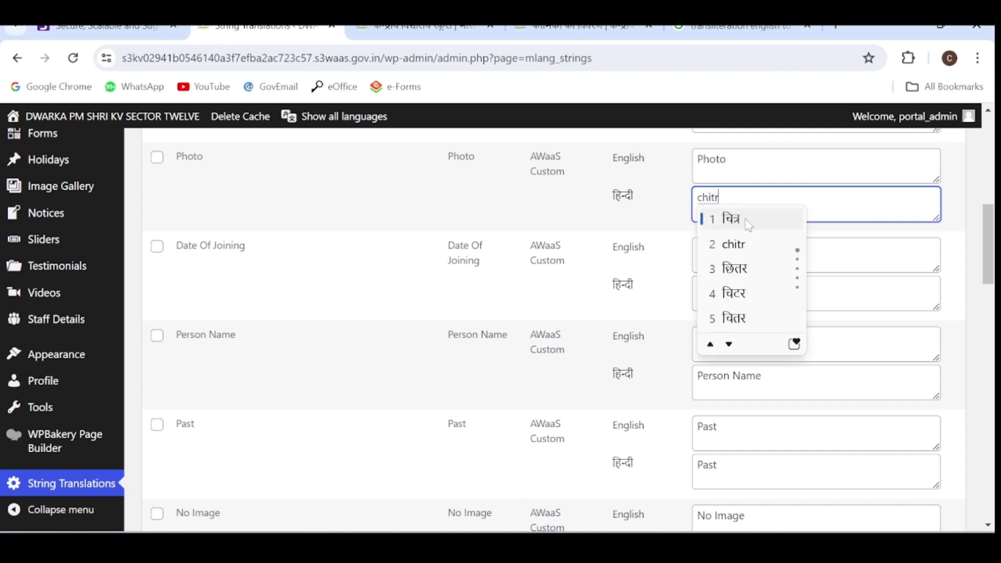
pyautogui.write('a')
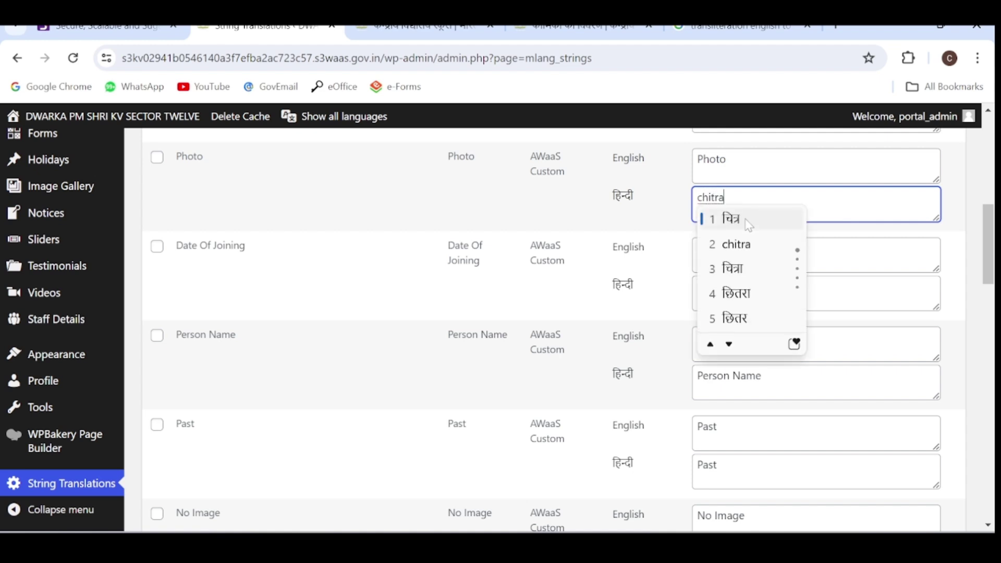
pyautogui.press('space')
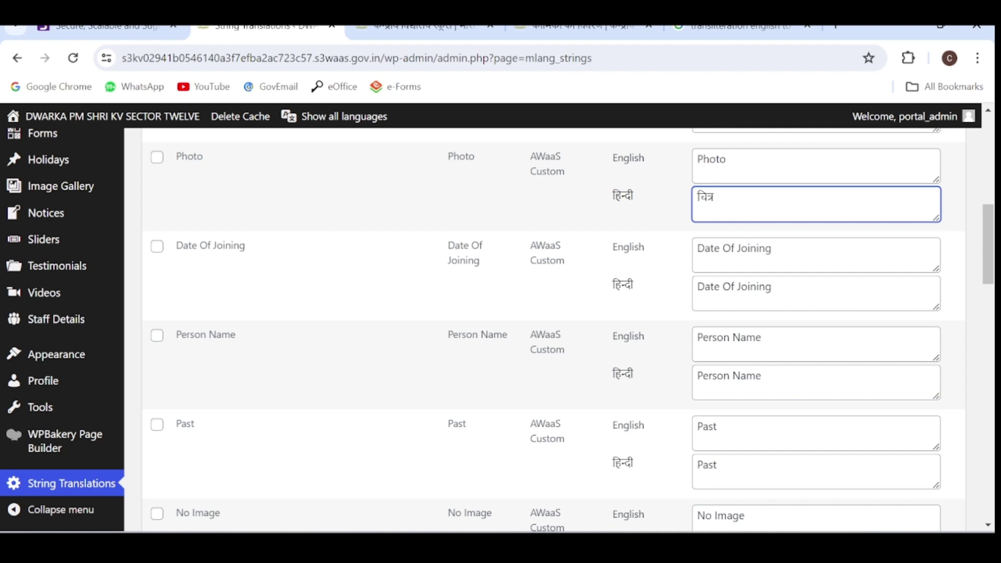
# Set the Hindi translation of the Date Of Joining string to कार्यभार ग्रहण तिथि.
pyautogui.moveTo(697, 287); pyautogui.dragTo(772, 288)
pyautogui.write('कार्यभार ग्रहण तिथि')
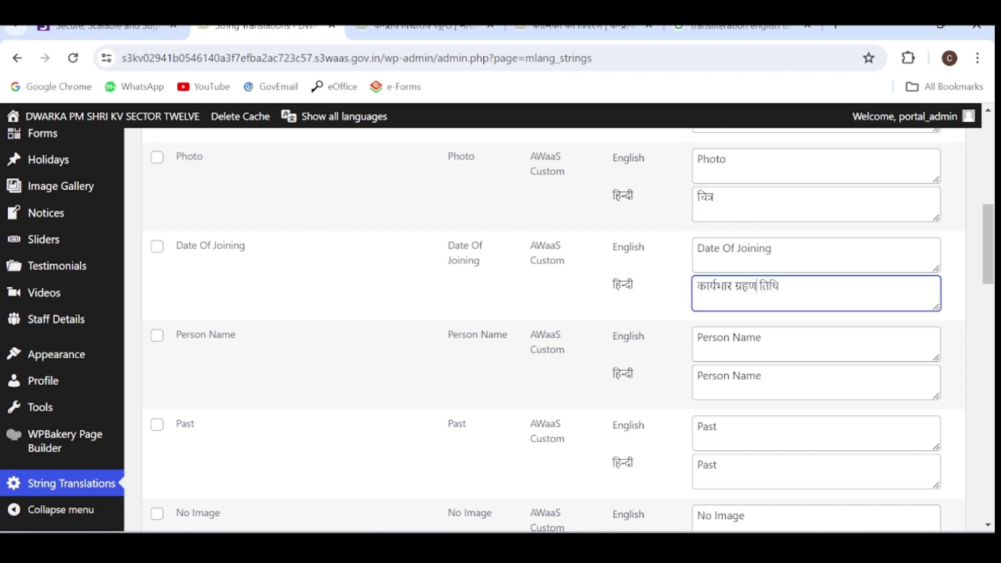
pyautogui.moveTo(698, 286); pyautogui.dragTo(783, 286)
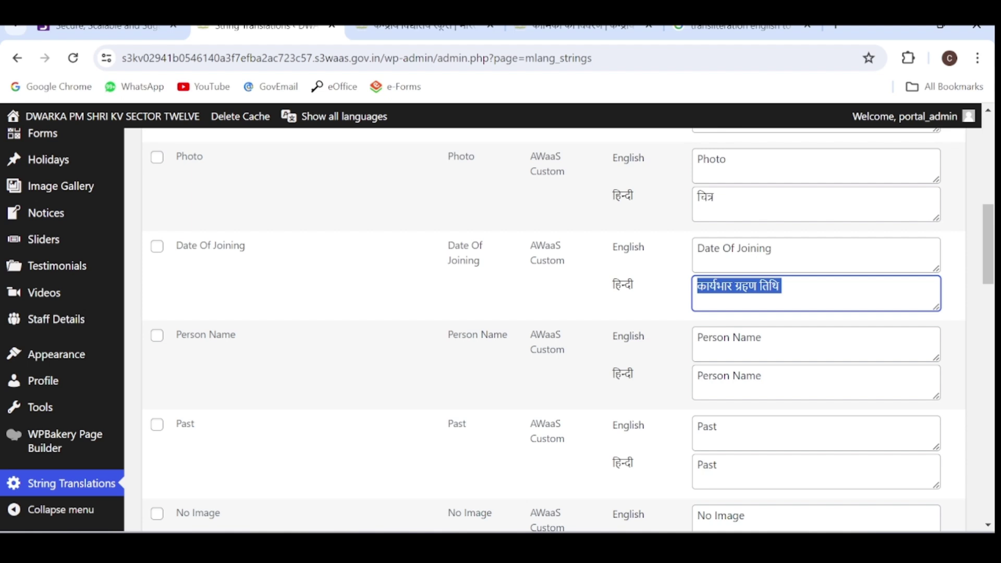
# Set the Hindi translation of the Person Name string to व्यक्ति का नाम.
pyautogui.moveTo(697, 376); pyautogui.dragTo(762, 376)
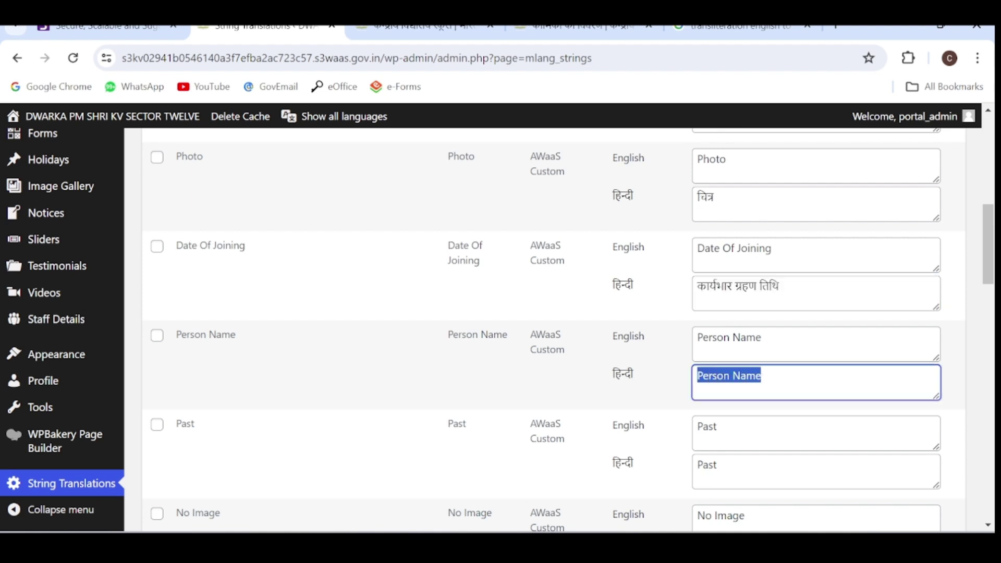
pyautogui.press('BackSpace')
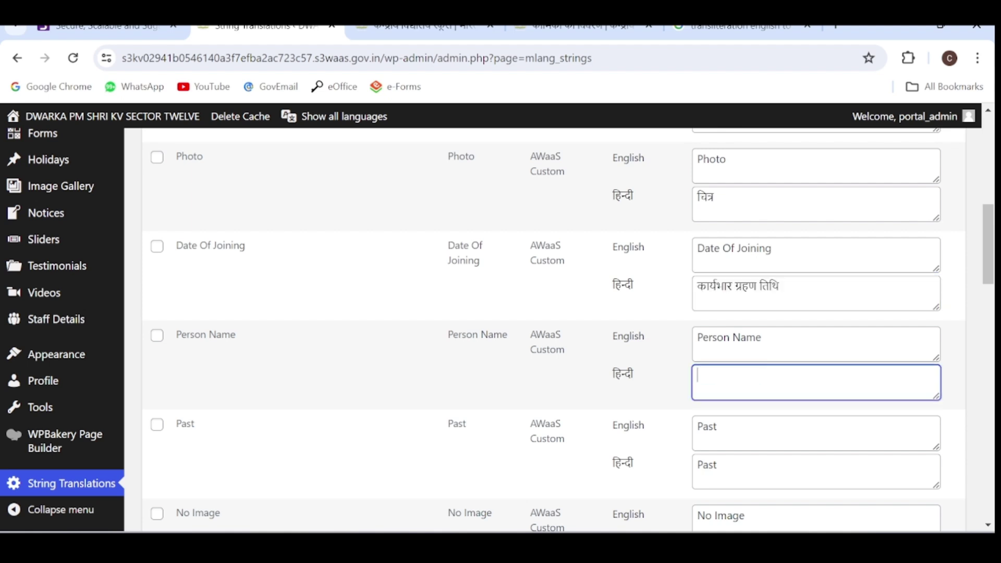
pyautogui.write('vya')
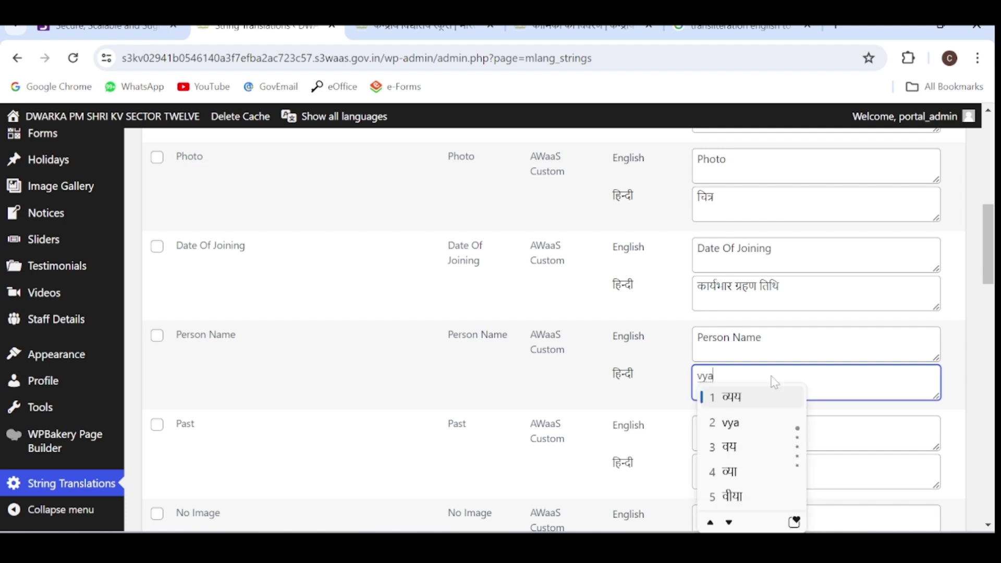
pyautogui.write('kti ka naam')
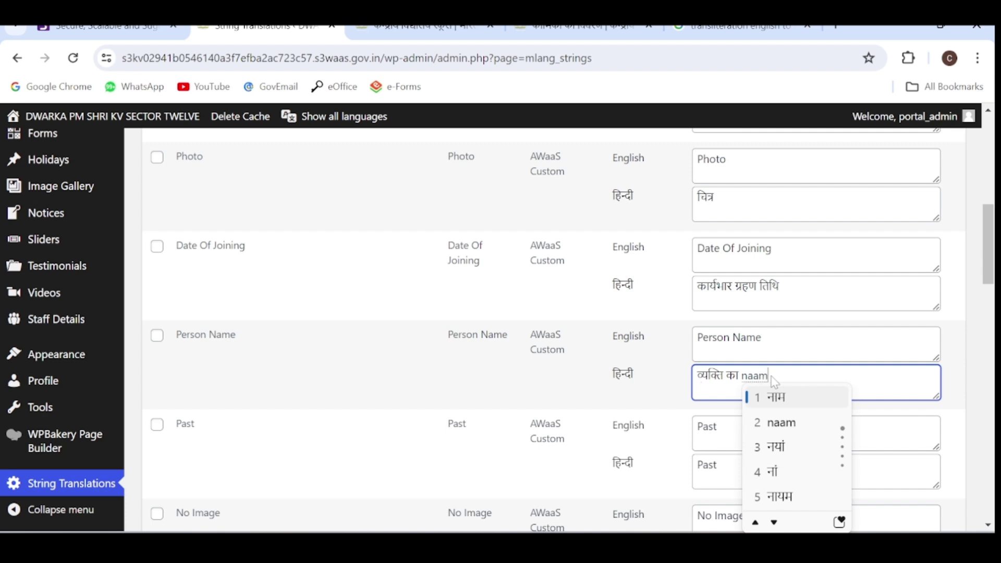
pyautogui.click(777, 401)
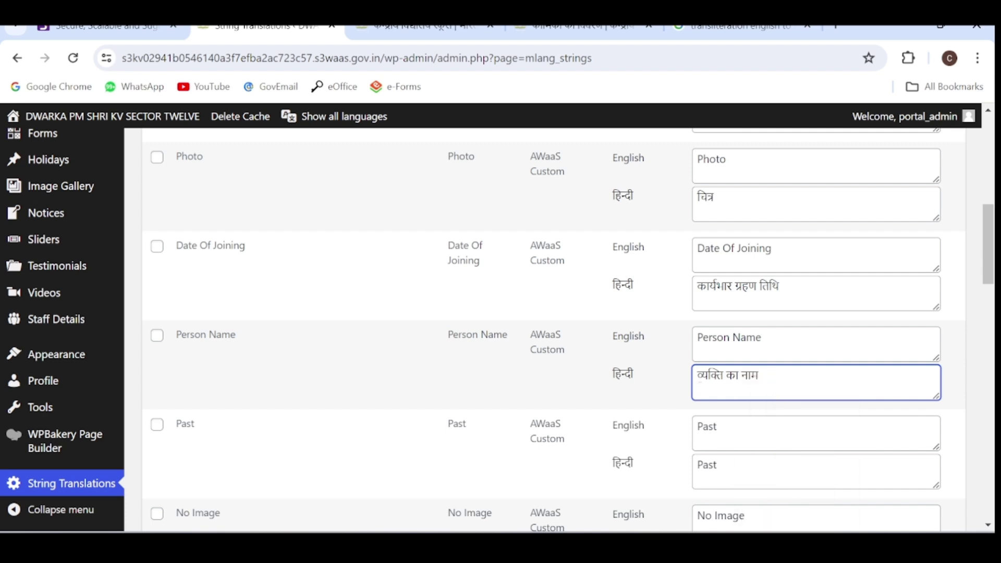
# Set the Hindi translation of the Past string to पिछला.
pyautogui.click(742, 466)
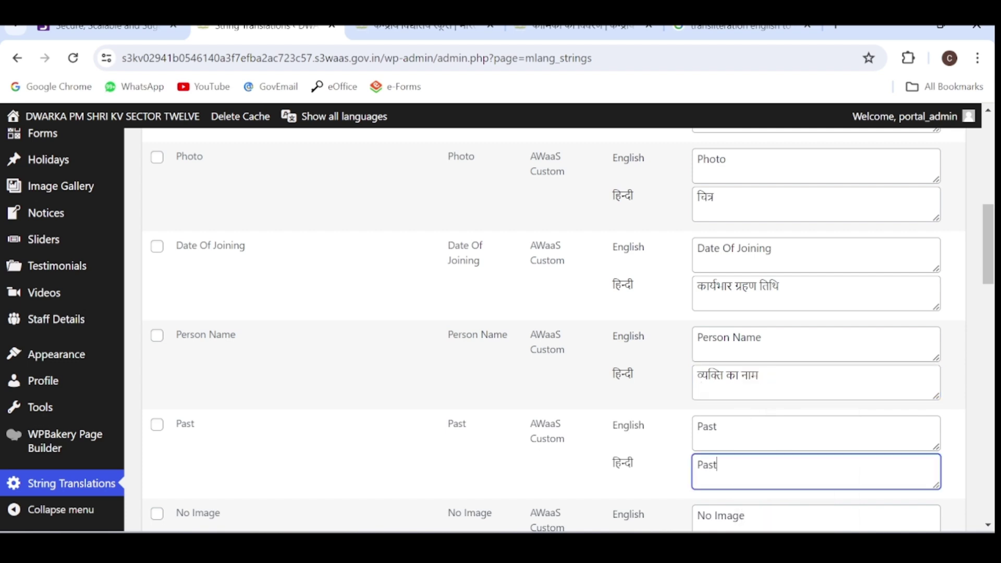
pyautogui.press('BackSpace')
pyautogui.press('BackSpace')
pyautogui.press('BackSpace')
pyautogui.press('BackSpace')
pyautogui.write('pपिछला')
pyautogui.hotkey('shift', 'Left')
pyautogui.hotkey('shift', 'Left')
pyautogui.hotkey('shift', 'Left')
pyautogui.hotkey('shift', 'Left')
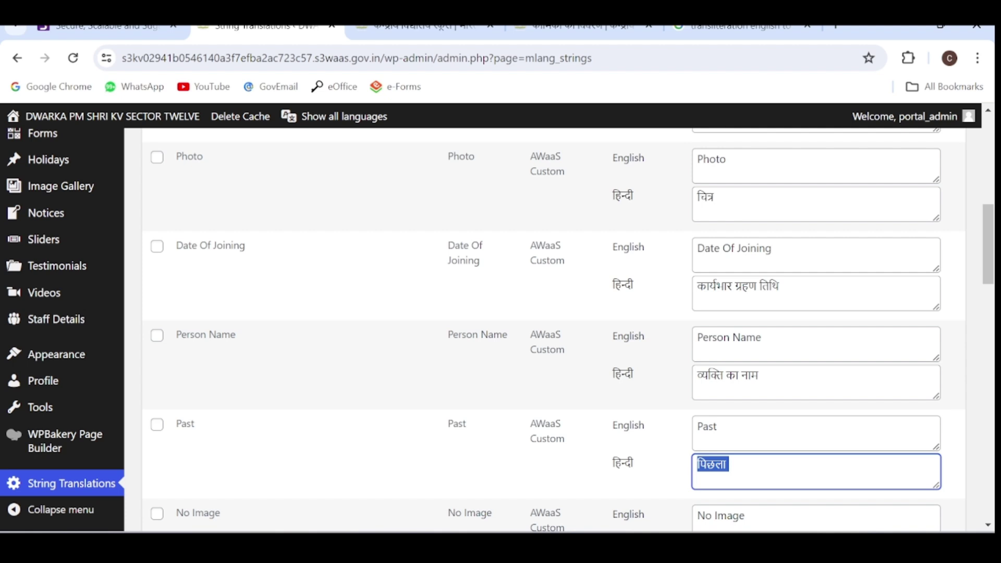
# Review the No Image and Category entries, save the string translation changes and delete the site cache.
pyautogui.moveTo(990, 265); pyautogui.dragTo(987, 324)
pyautogui.moveTo(790, 229); pyautogui.dragTo(821, 222)
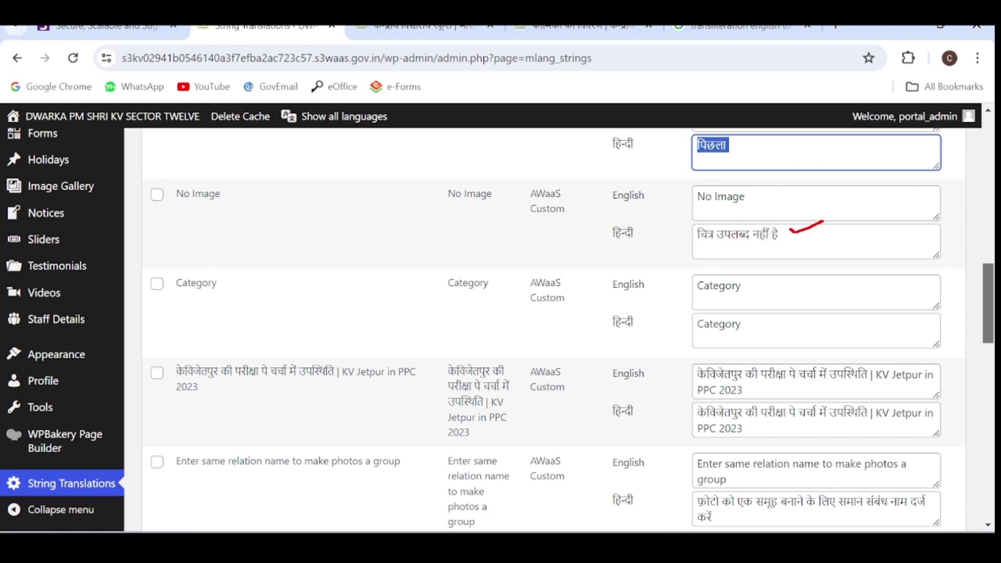
pyautogui.moveTo(759, 323); pyautogui.dragTo(777, 330)
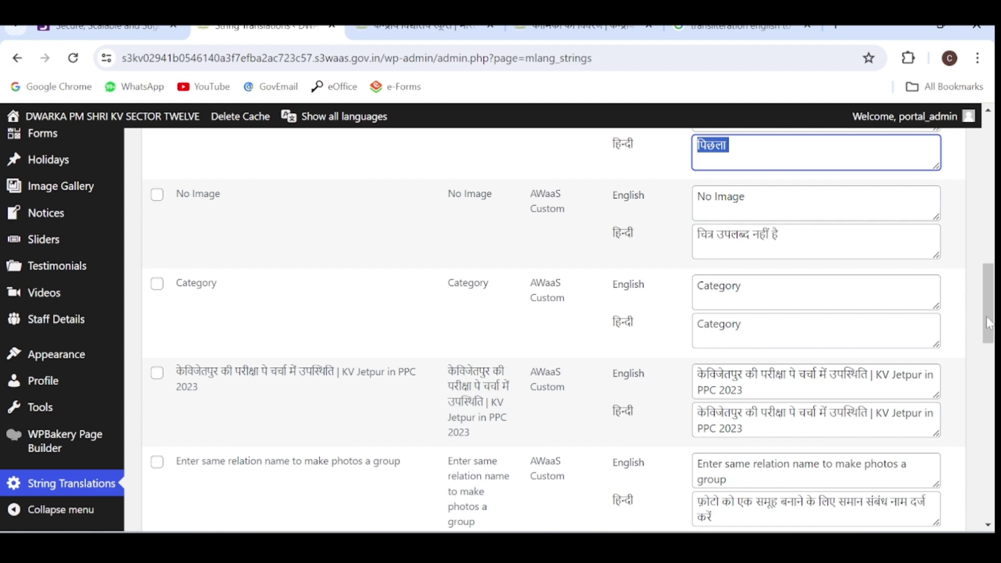
pyautogui.moveTo(989, 323)
pyautogui.mouseDown()
pyautogui.moveTo(978, 485)
pyautogui.moveTo(984, 285)
pyautogui.mouseUp()
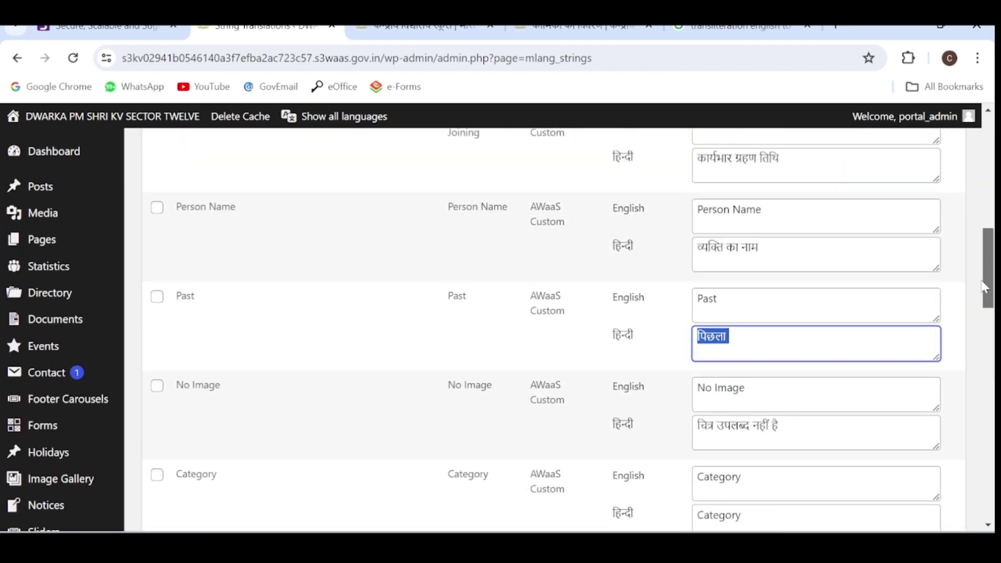
pyautogui.moveTo(984, 286); pyautogui.dragTo(968, 516)
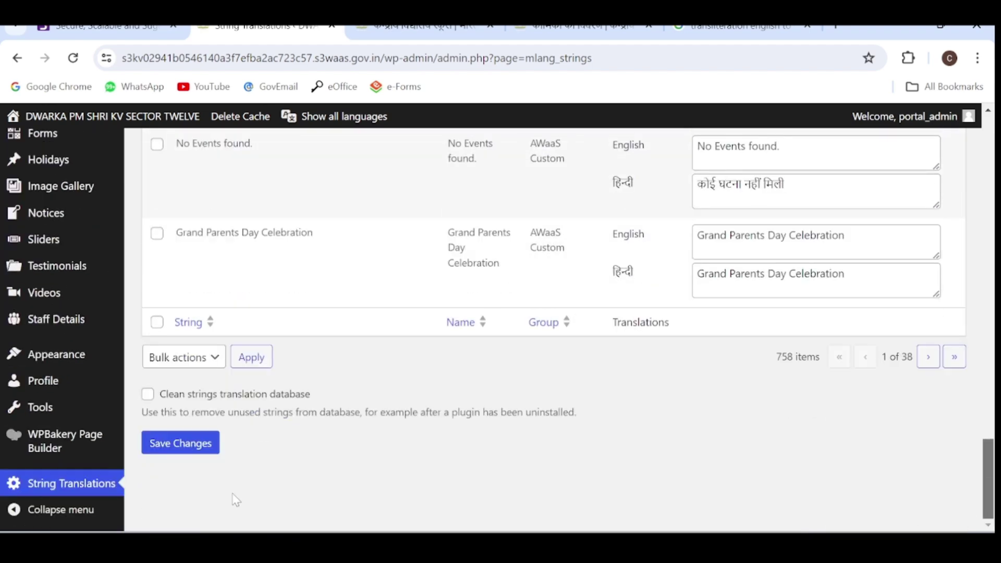
pyautogui.click(191, 446)
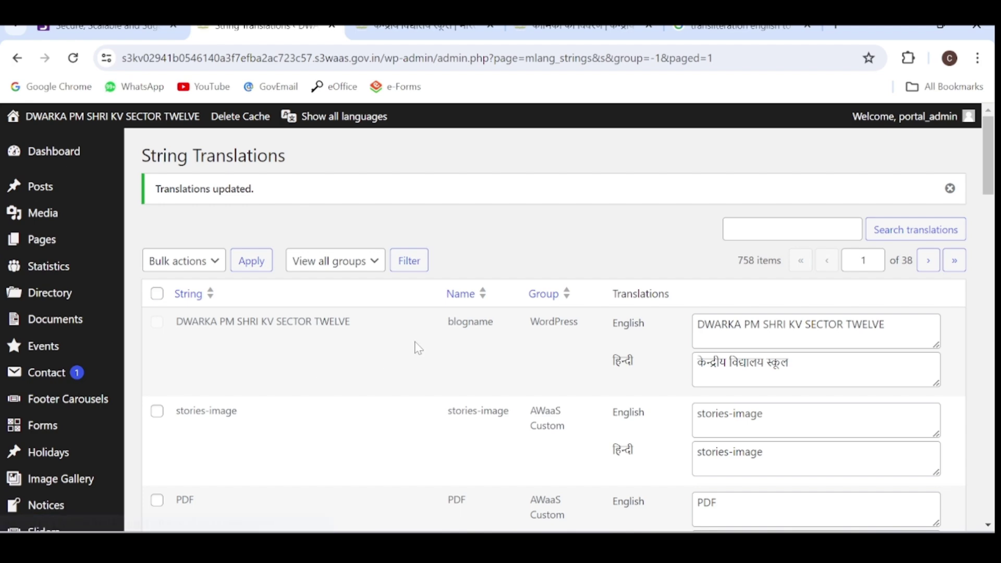
pyautogui.click(241, 116)
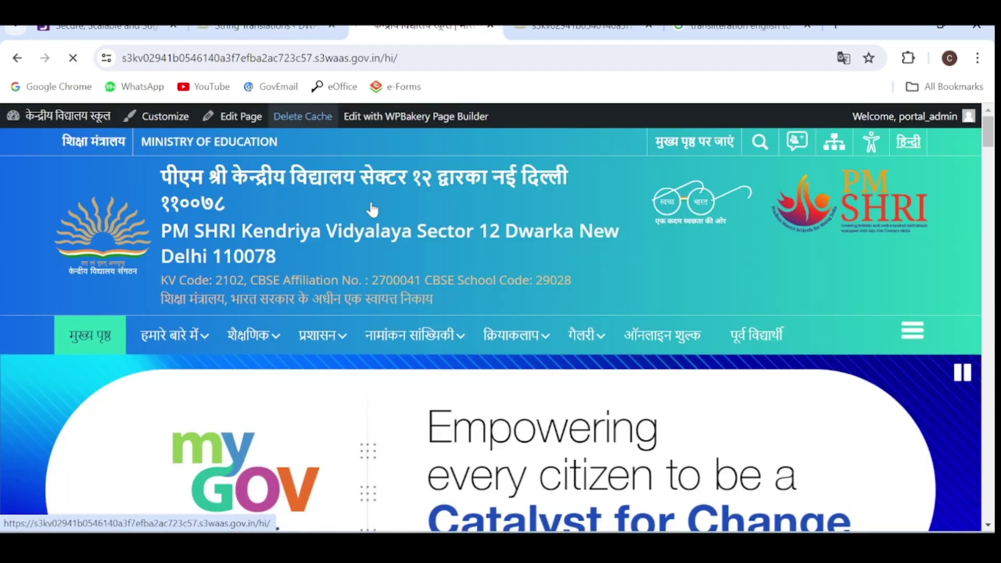
# Open the कार्मिकों का विवरण page from the Hindi site and check the staff table headings.
pyautogui.moveTo(320, 336)
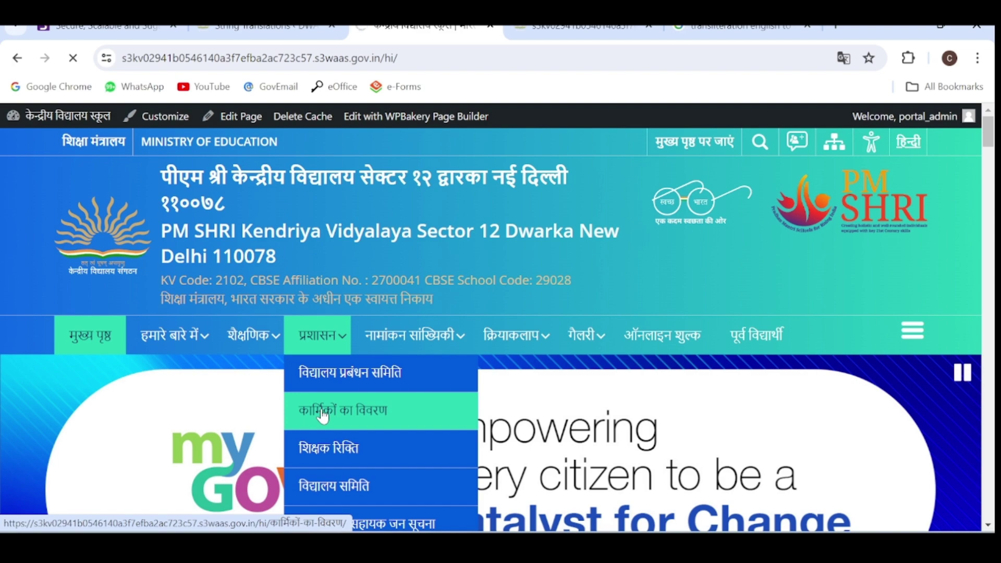
pyautogui.click(323, 412)
pyautogui.scroll(-5, 323, 411)
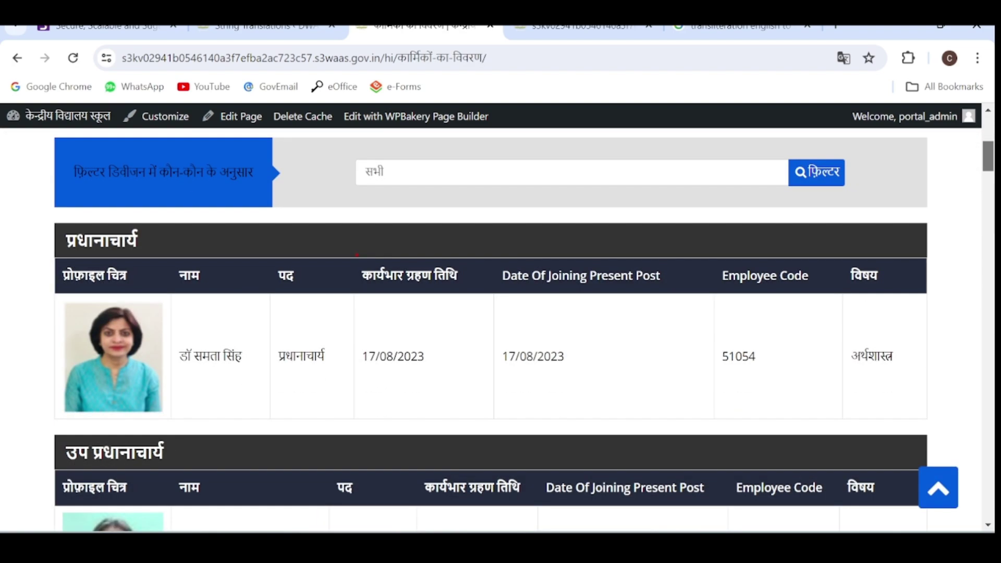